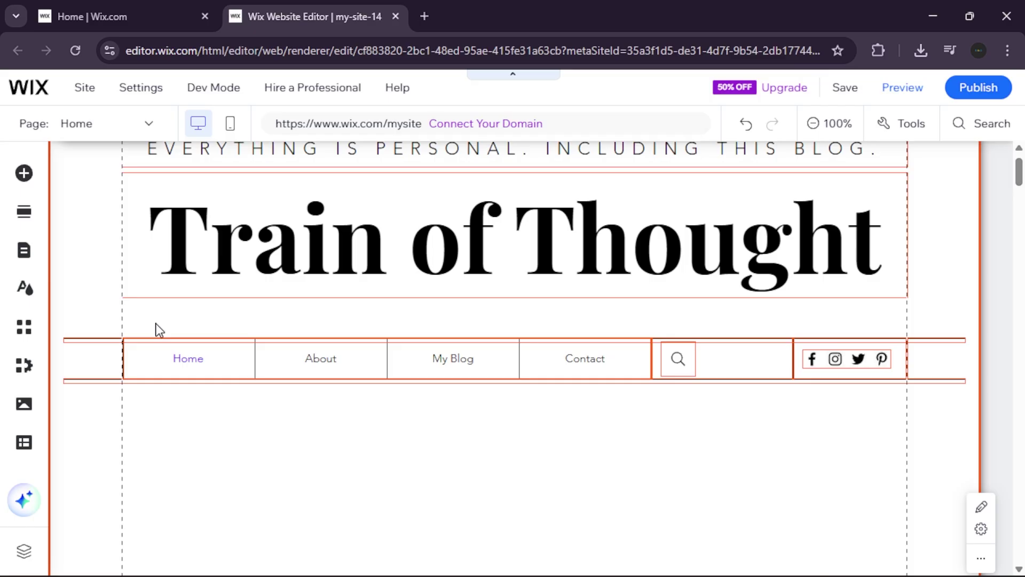
- Find the Wix Blog app in the App Market by searching for "wix blog" and open the installed app
click(30, 342)
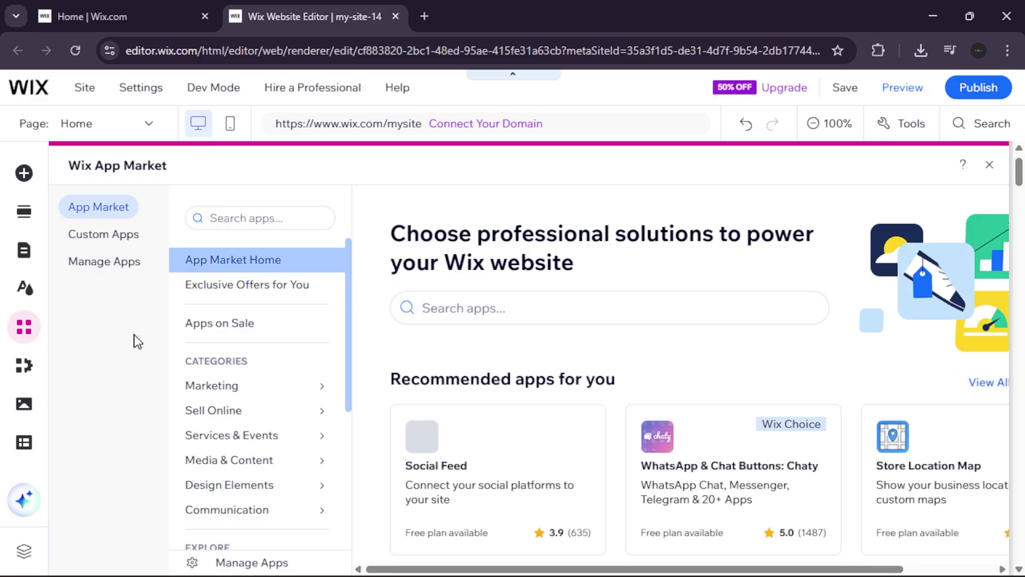
click(502, 313)
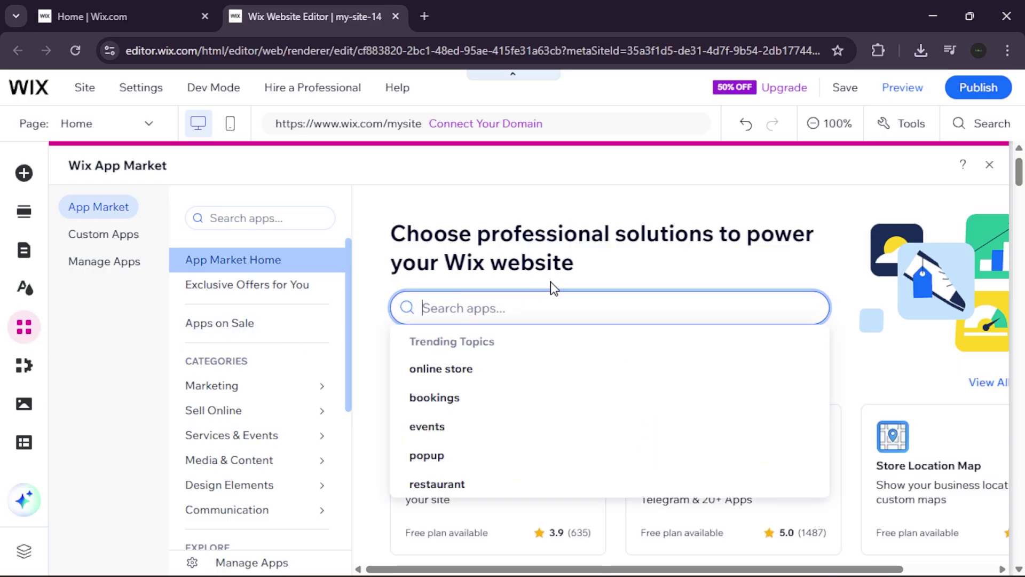
text(wi)
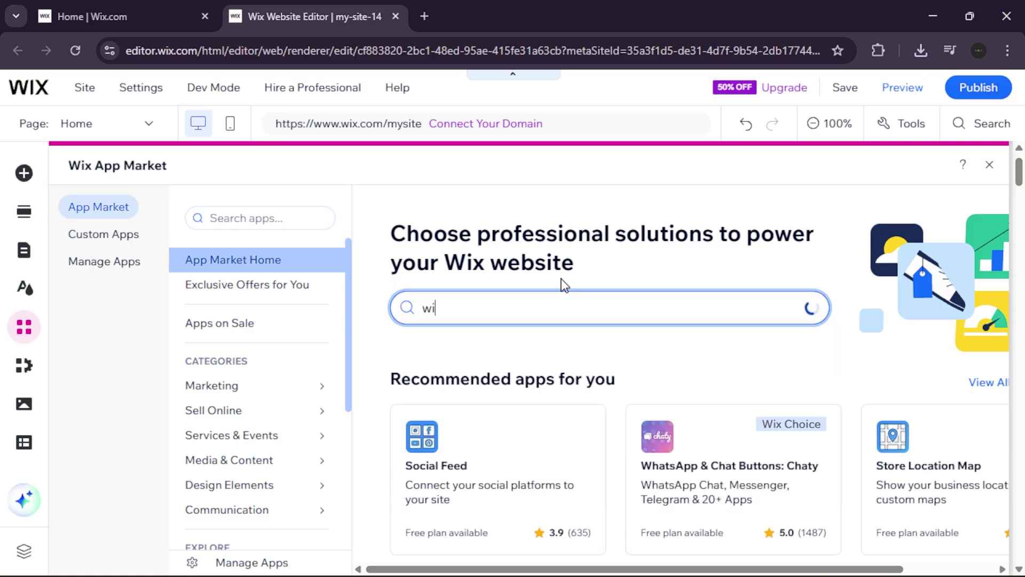
text(x blog)
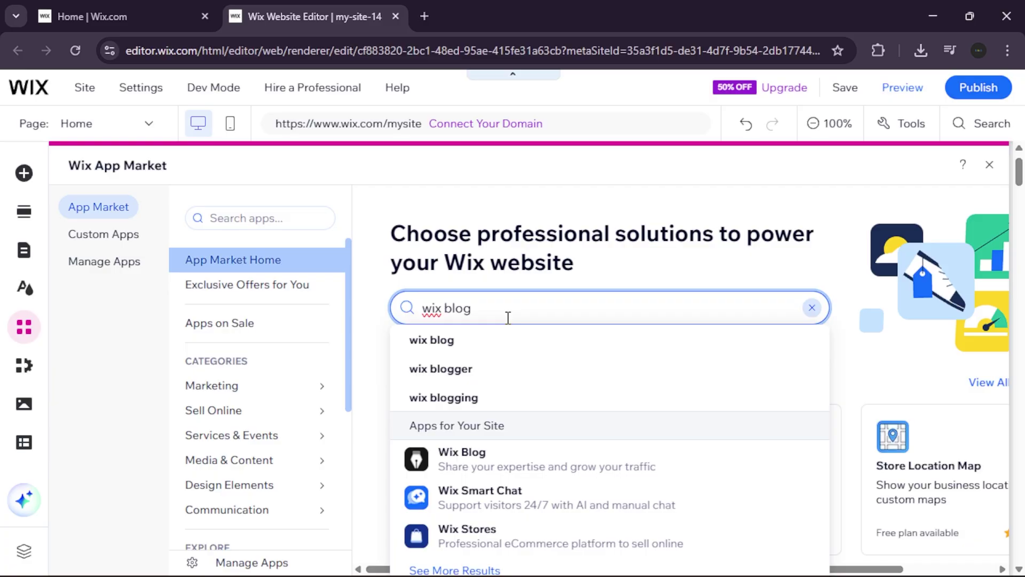
click(488, 465)
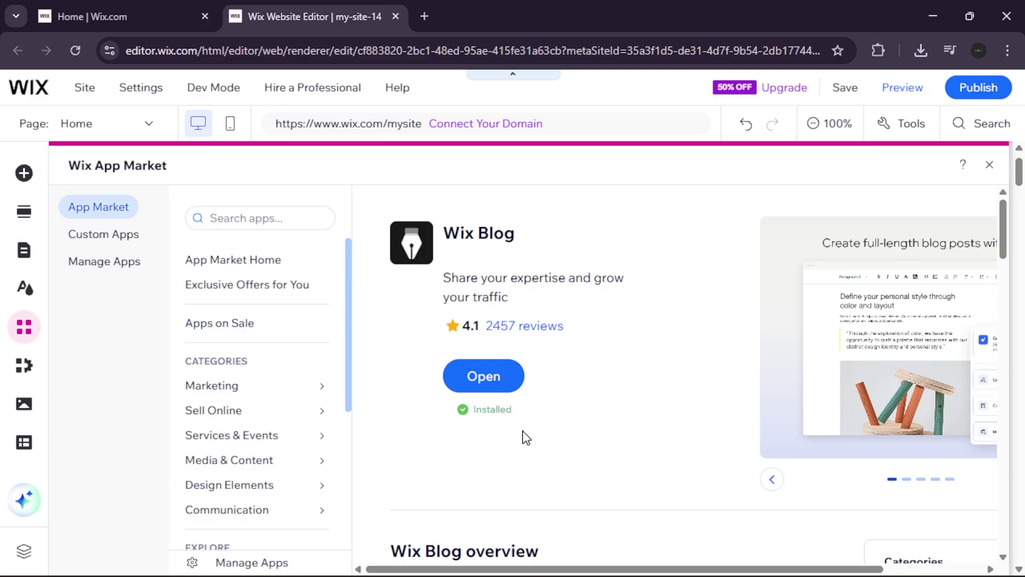
click(516, 384)
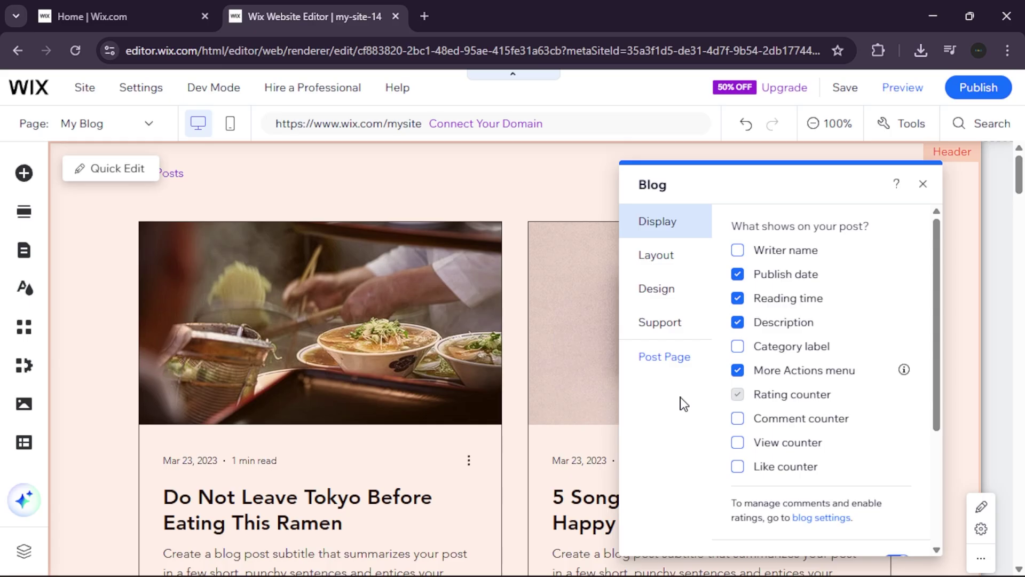
- Go to the blog's post page, open its post management and start a new blog post
click(664, 358)
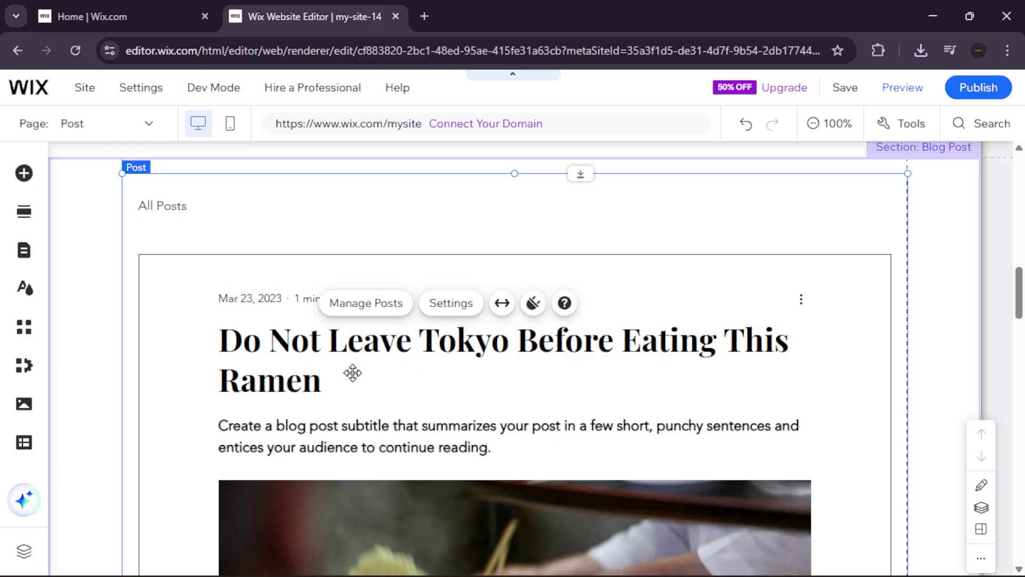
scroll(353, 373, down, 1)
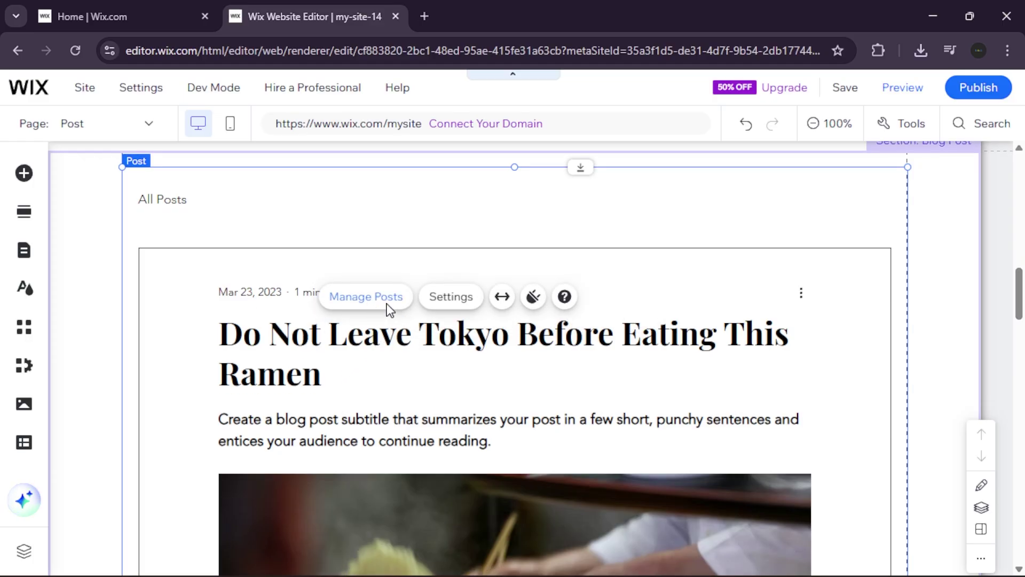
click(389, 308)
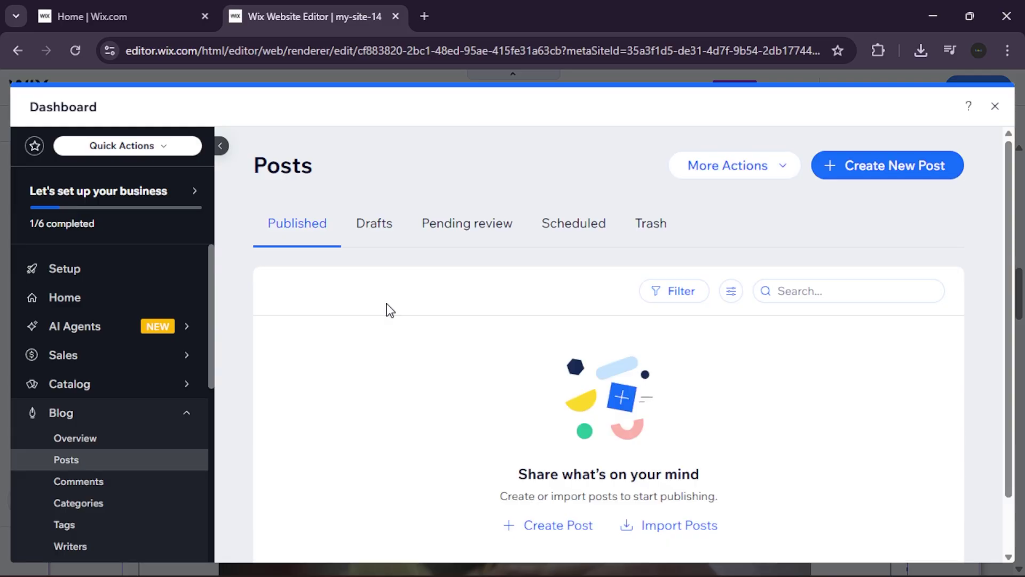
click(889, 173)
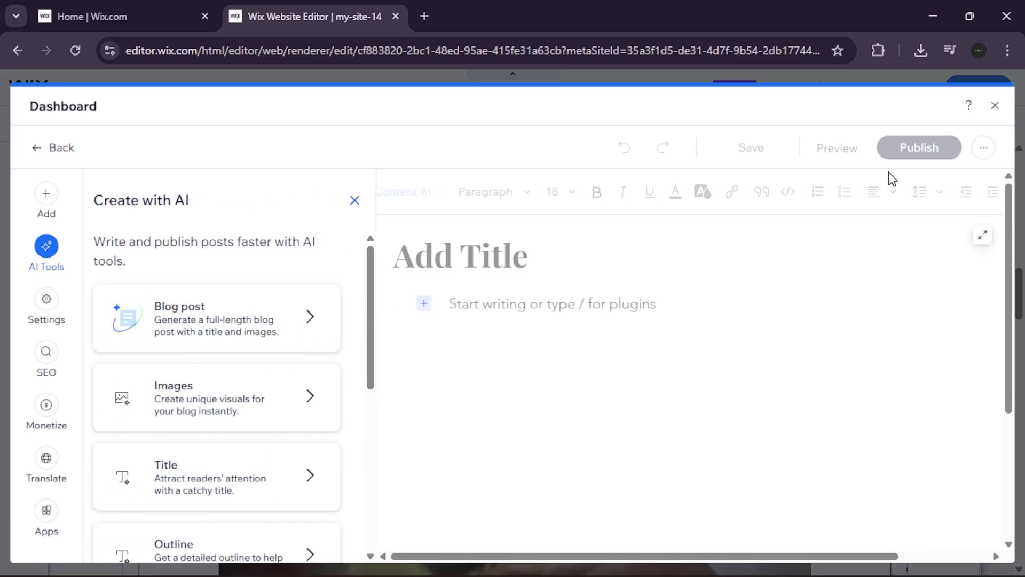
- Title the new post "Sample Blog Post #1"
click(506, 267)
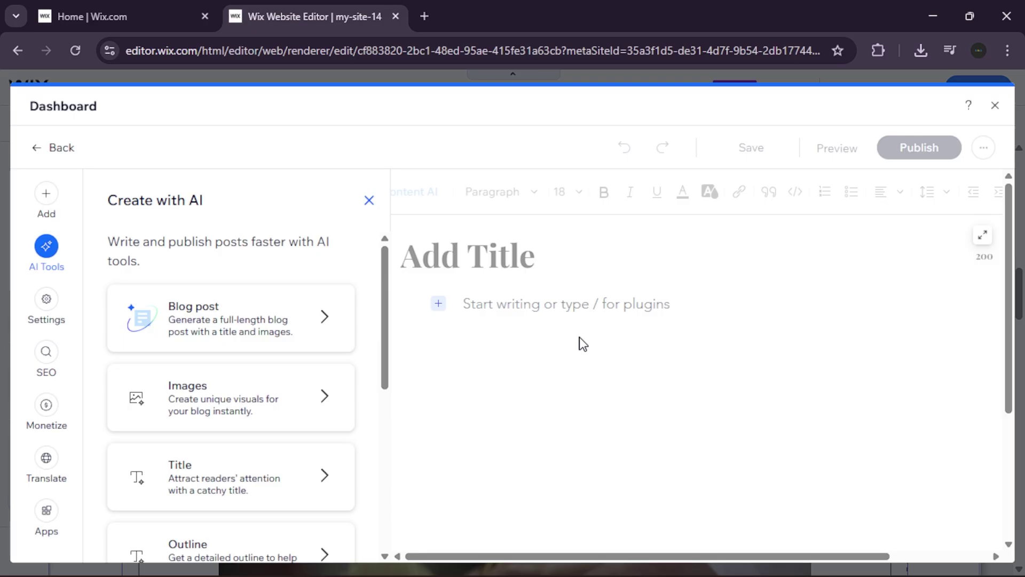
text(Sa)
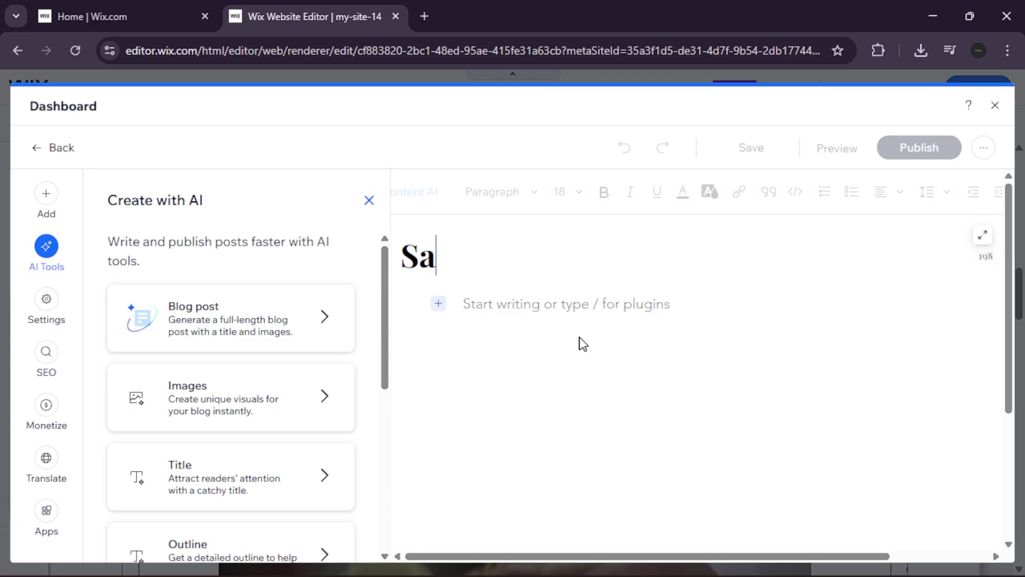
text(mple B)
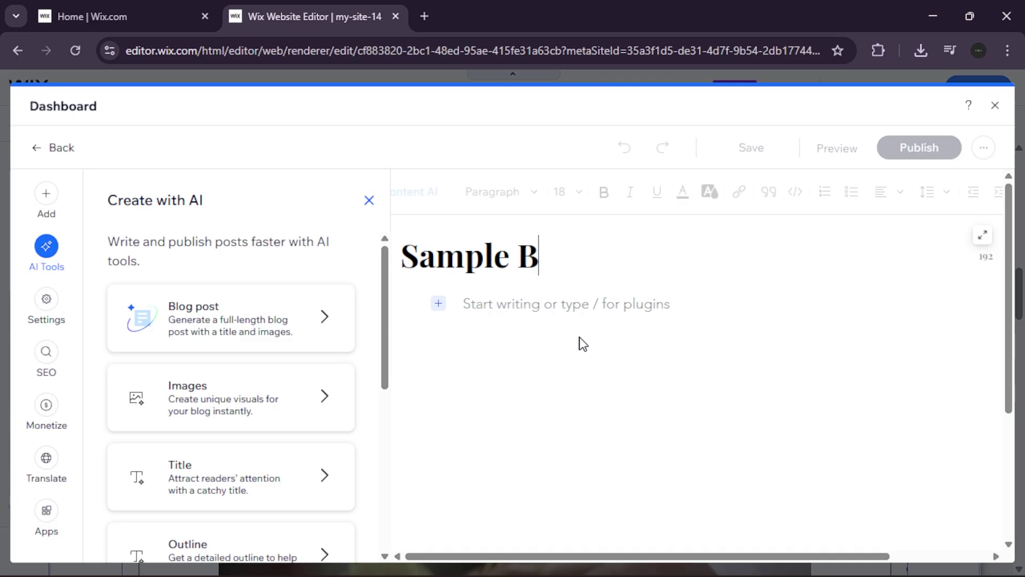
text(log Pos)
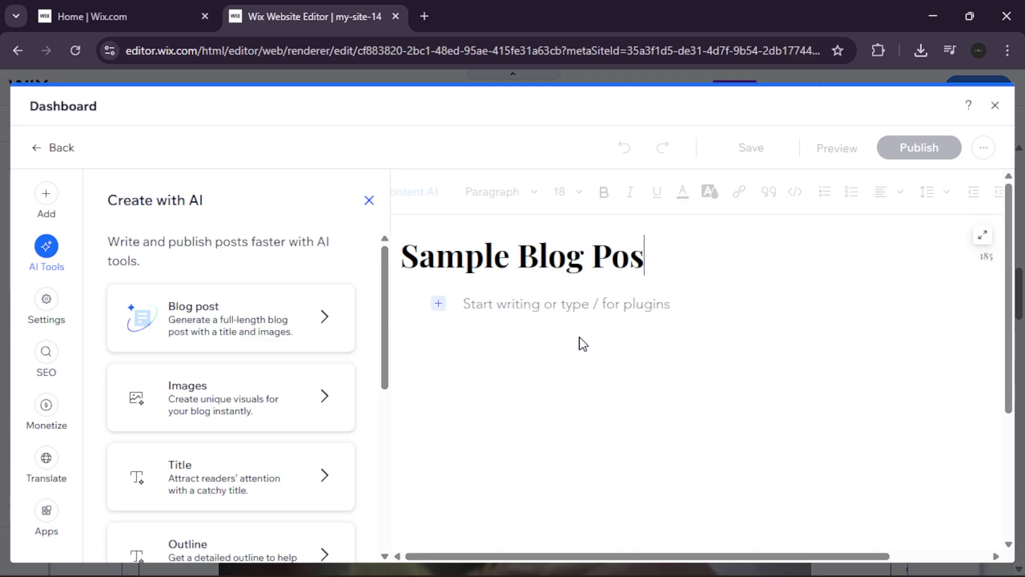
text(t #!)
key(BackSpace)
text(1)
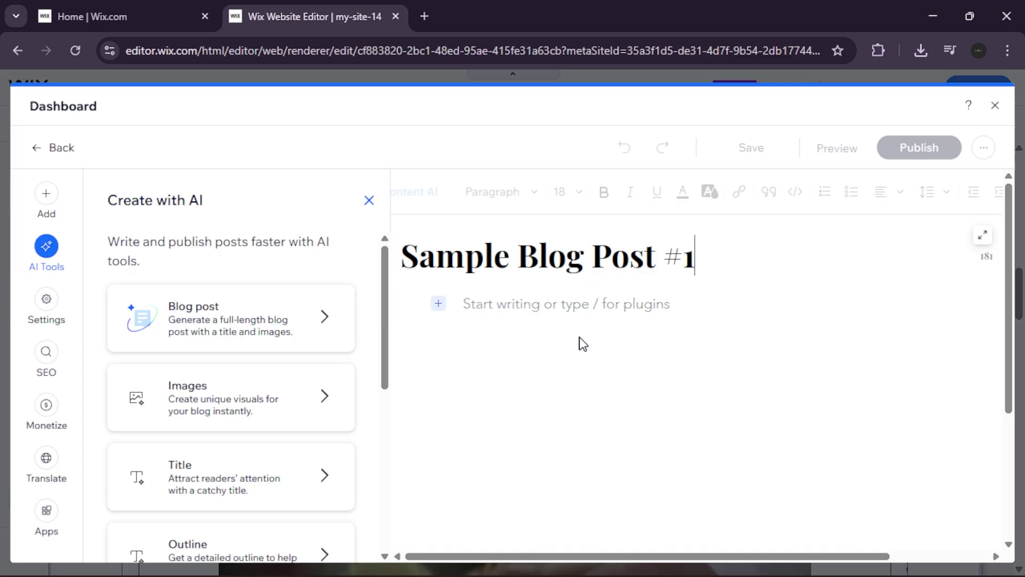
- Write "test 123" as the post's body text and start a new line below it
click(617, 312)
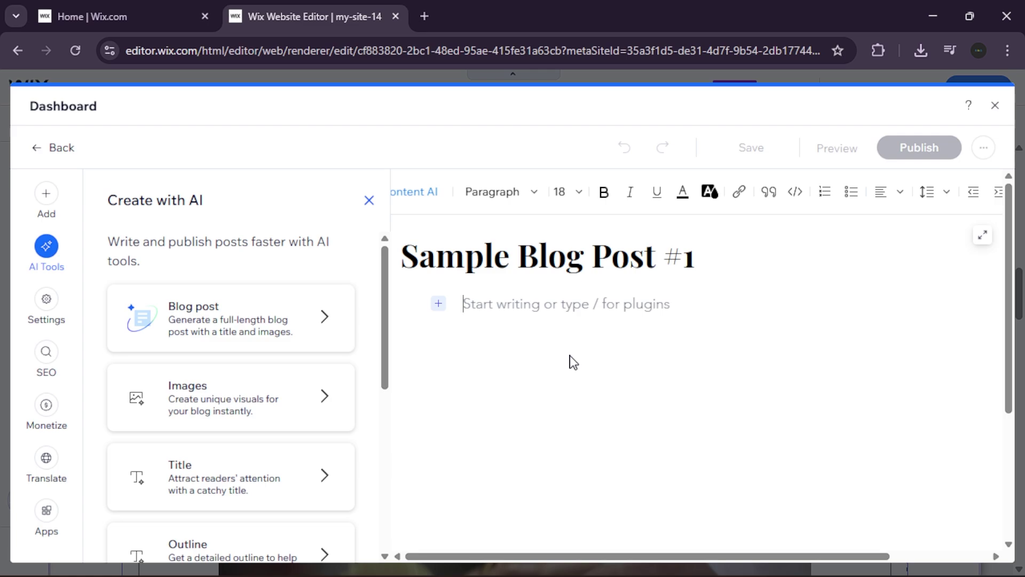
text(test)
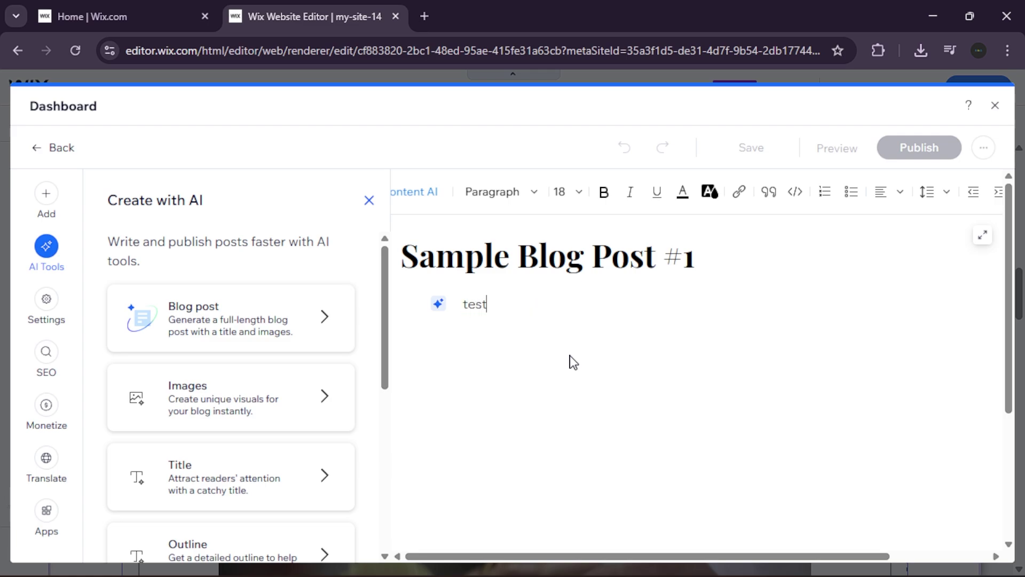
text( 123)
key(Return)
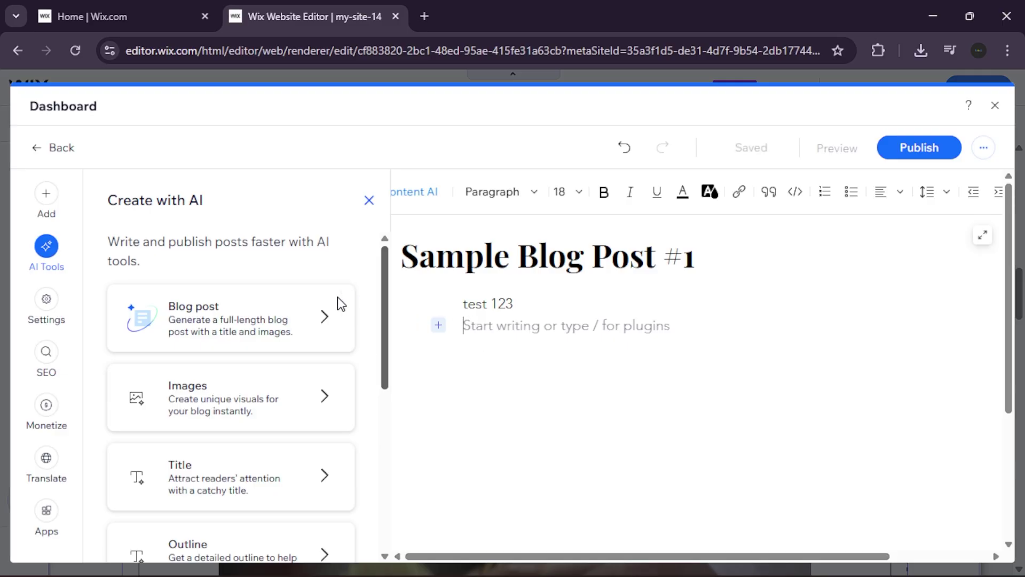
scroll(255, 382, down, 1)
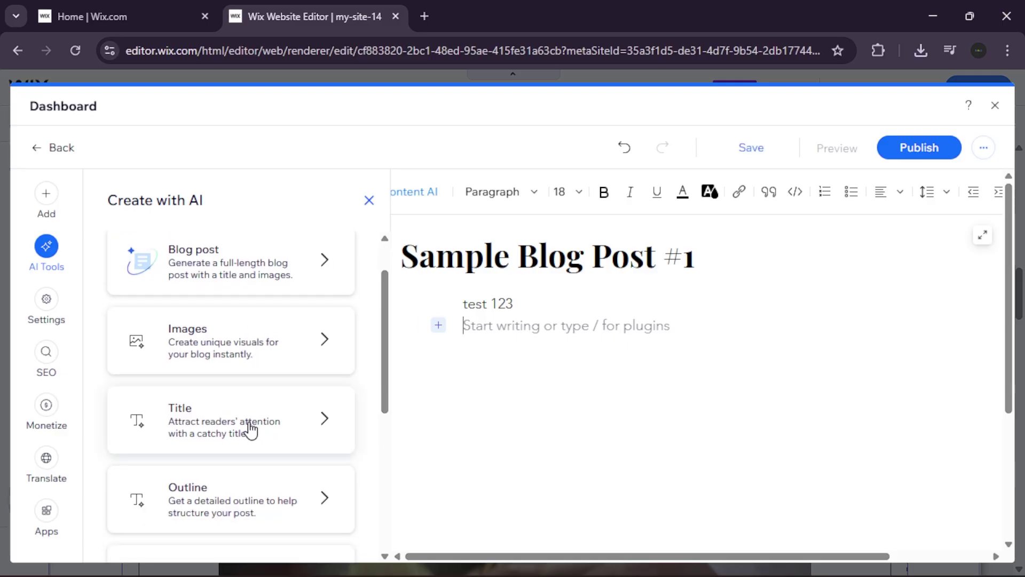
scroll(251, 426, down, 1)
scroll(242, 471, down, 1)
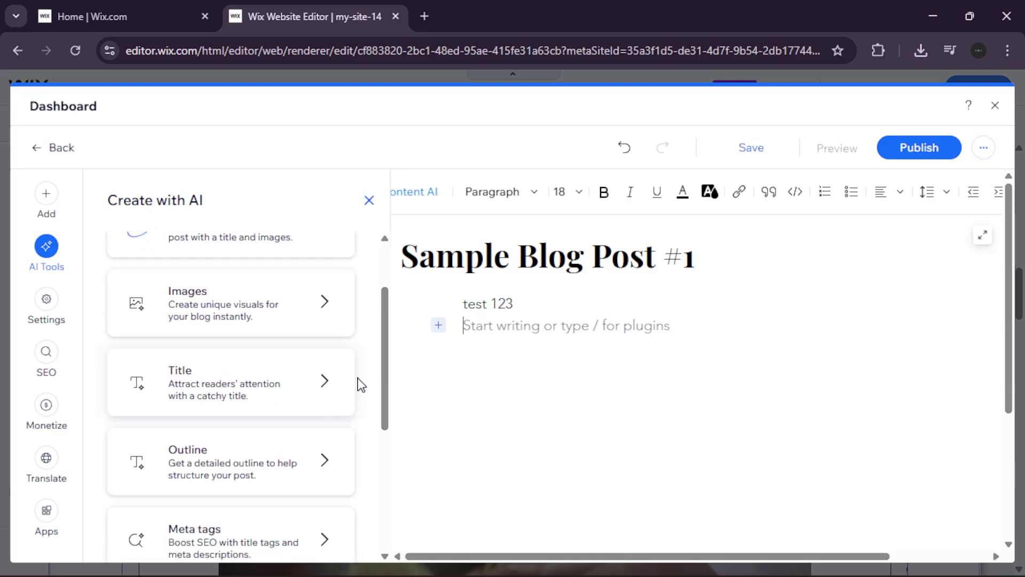
click(440, 325)
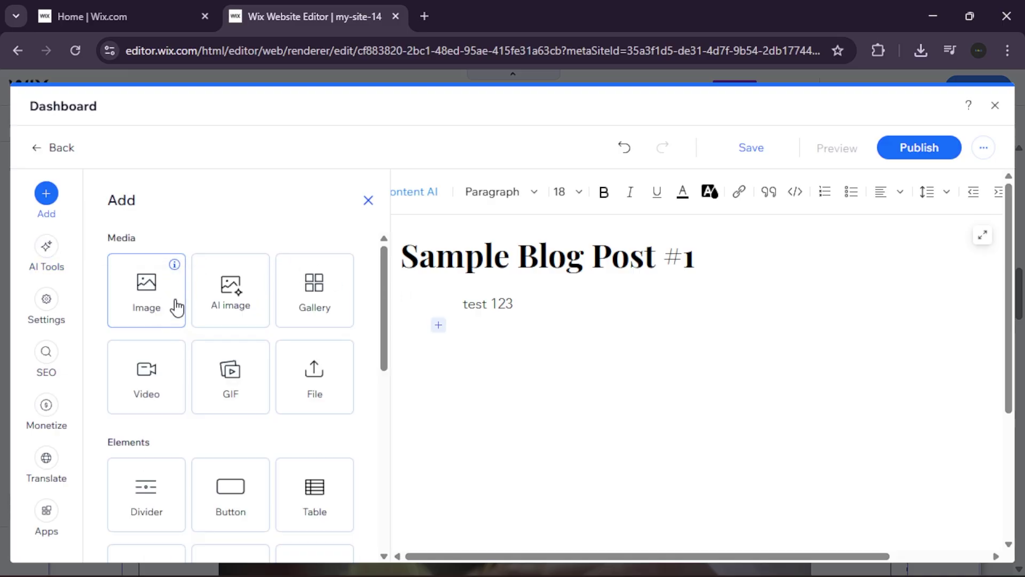
click(164, 317)
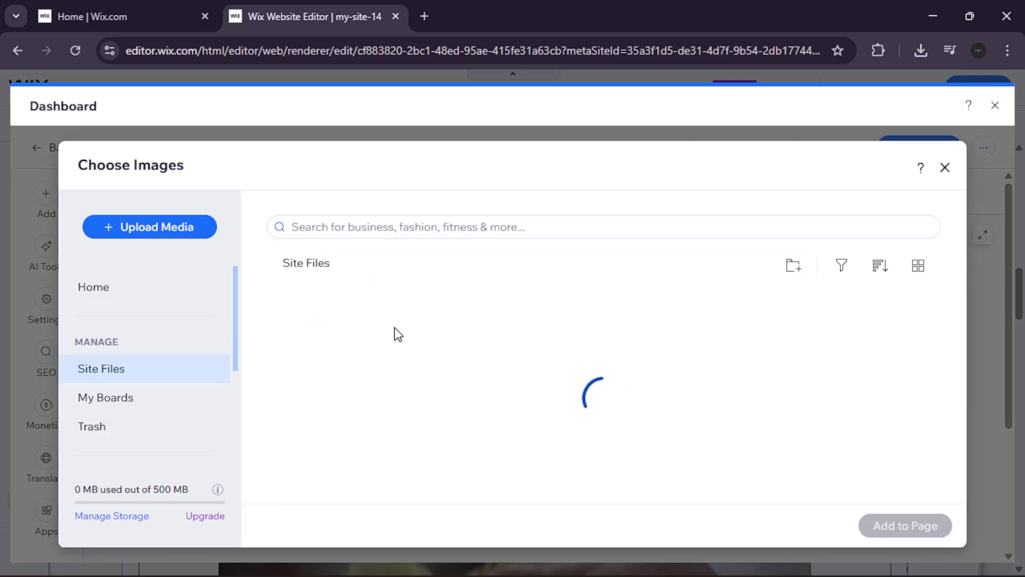
scroll(607, 380, down, 1)
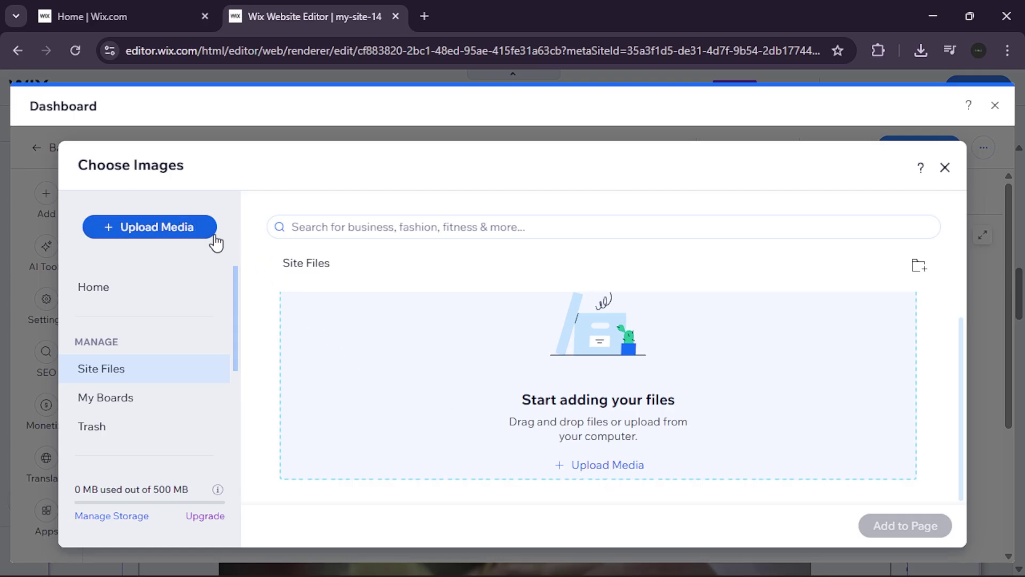
click(944, 168)
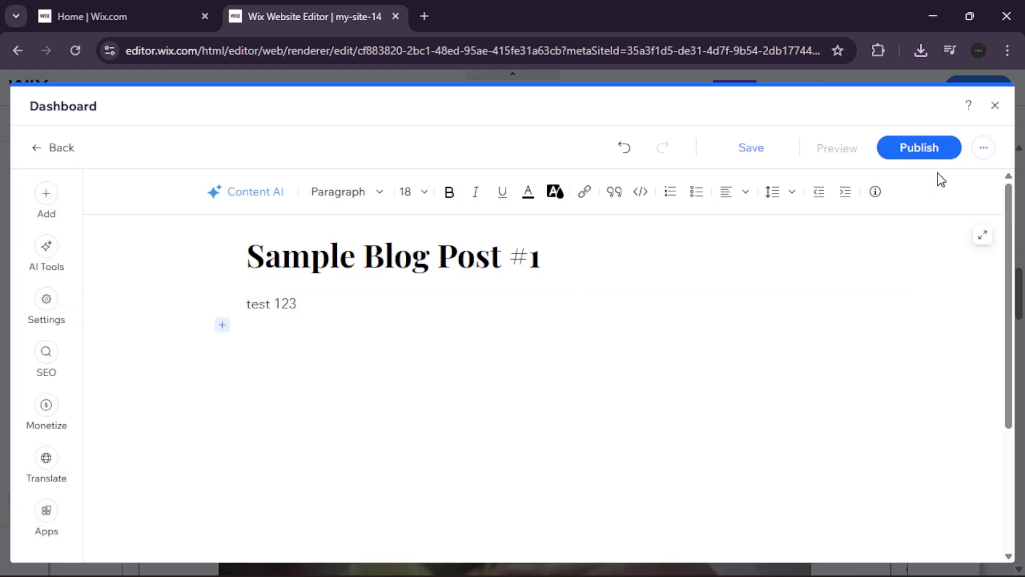
- Insert a table with 4 columns and 3 rows below the body text of the post
click(222, 325)
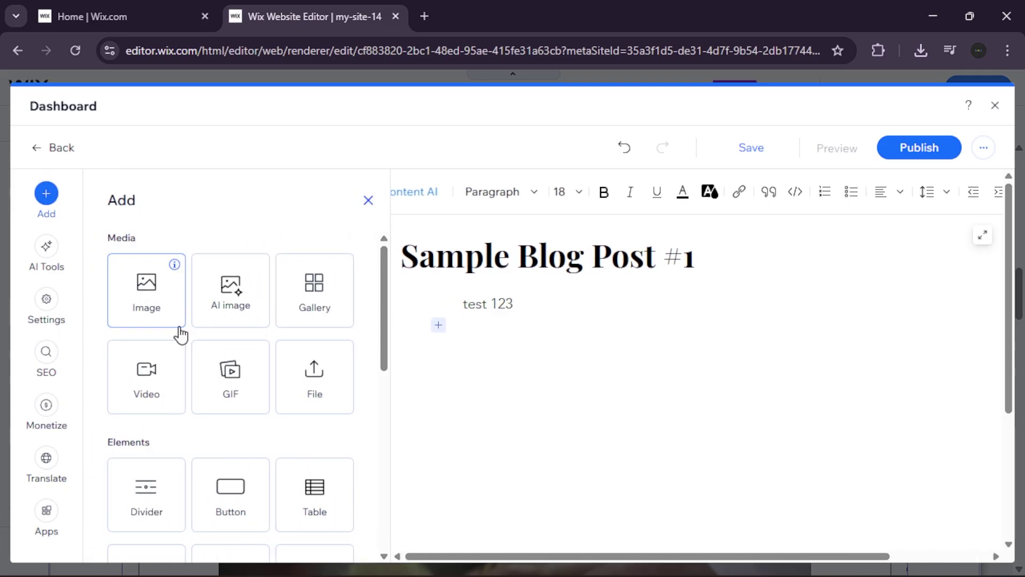
scroll(315, 367, down, 2)
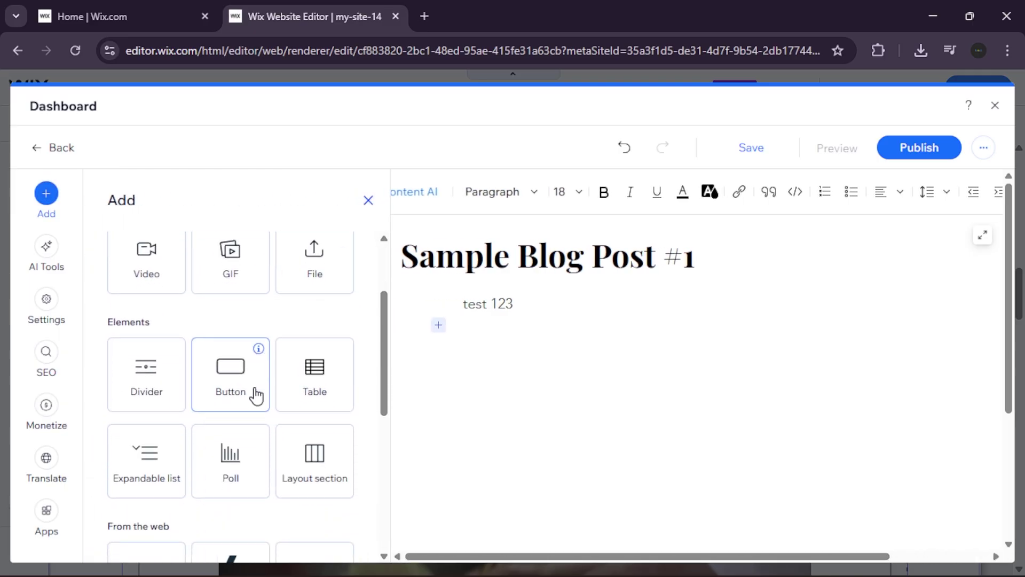
click(310, 377)
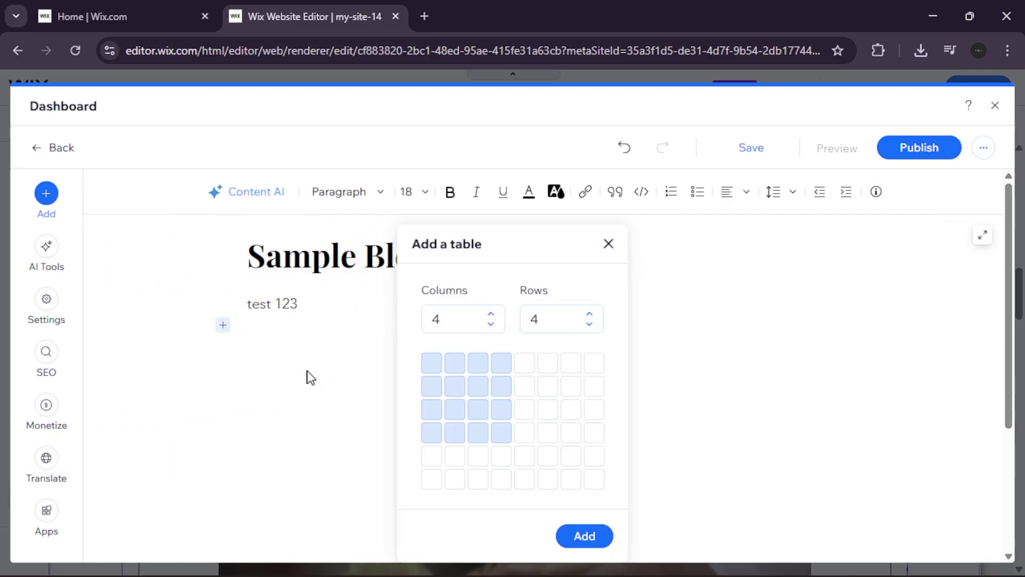
click(500, 408)
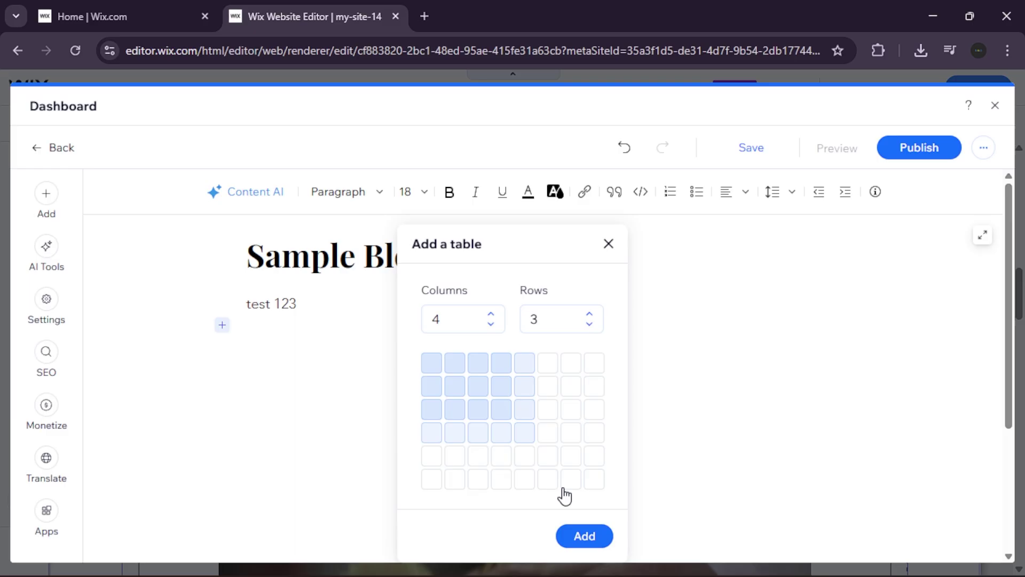
click(585, 536)
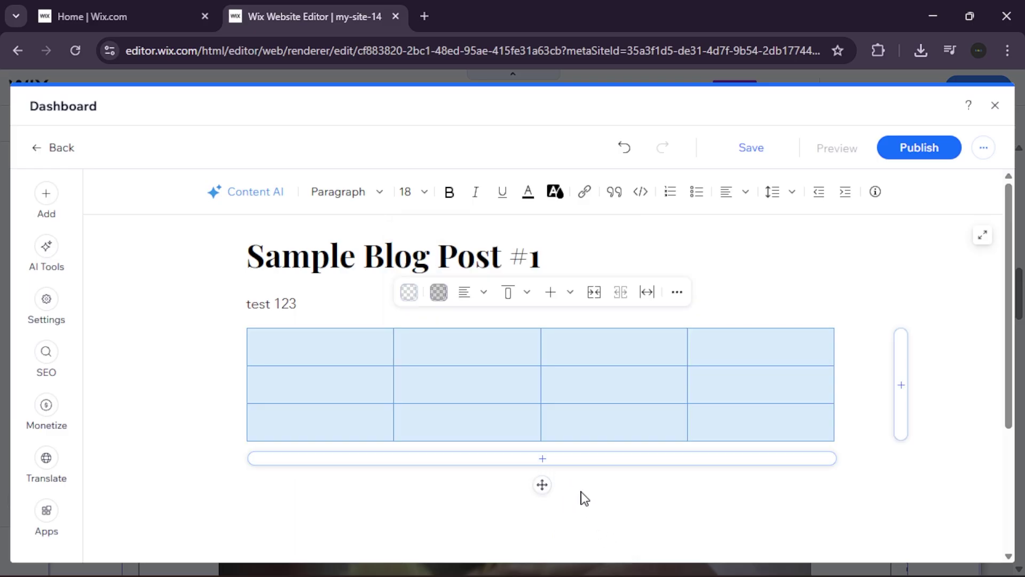
scroll(581, 494, down, 1)
click(865, 355)
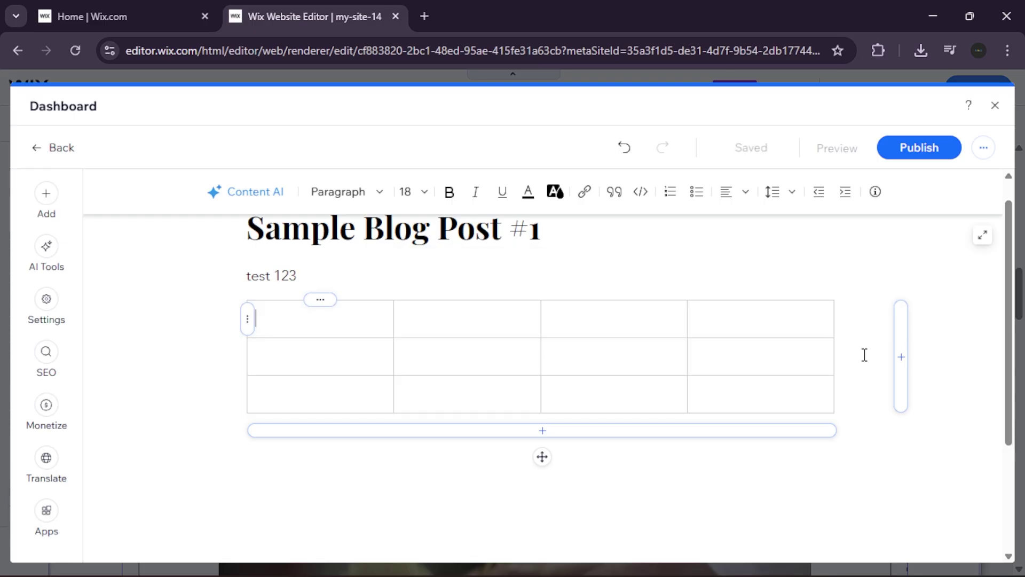
- Italicize the body text "test 123" and save the post
scroll(865, 355, up, 1)
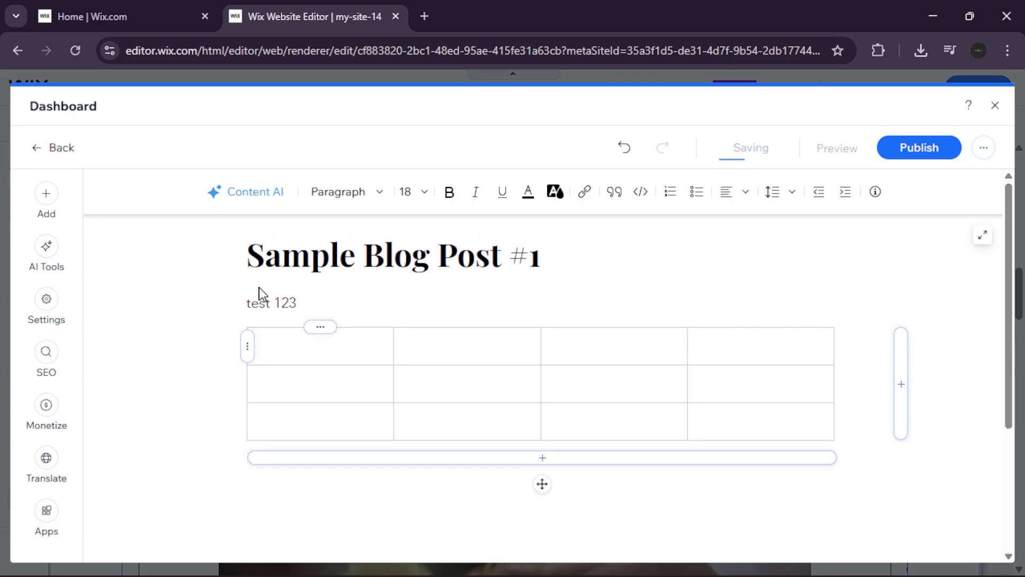
click(248, 299)
drag(248, 299, 297, 303)
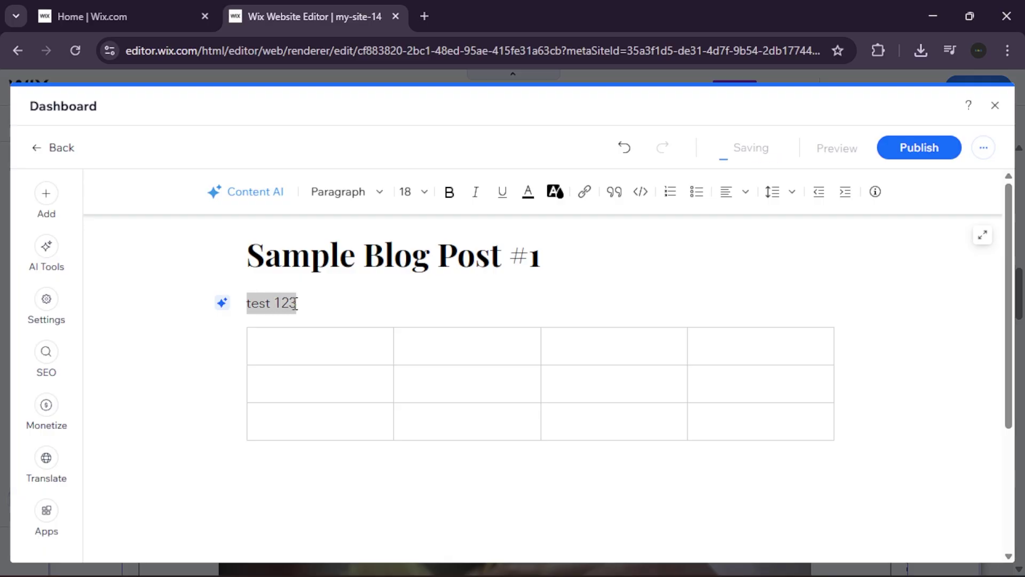
click(476, 195)
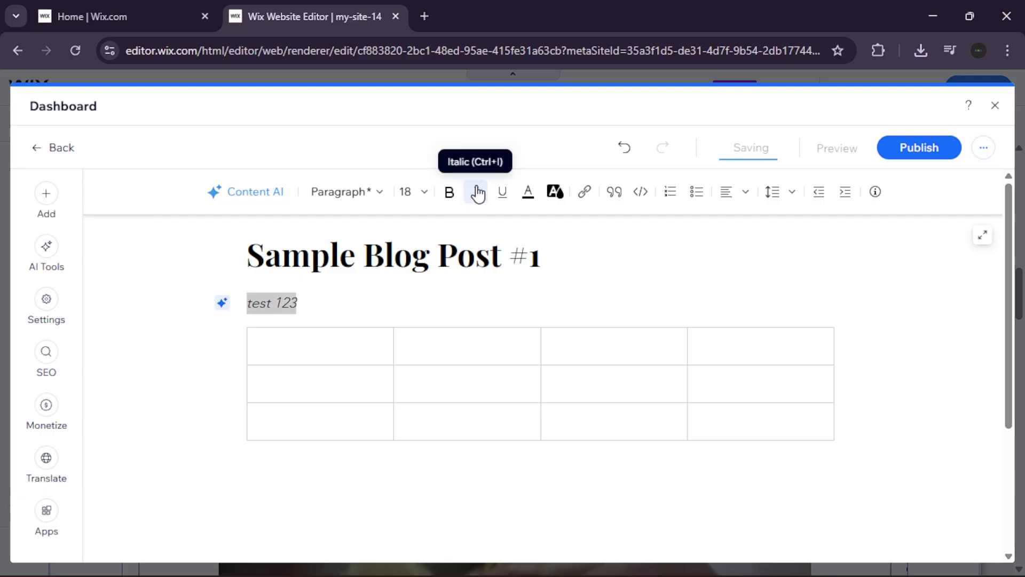
click(341, 296)
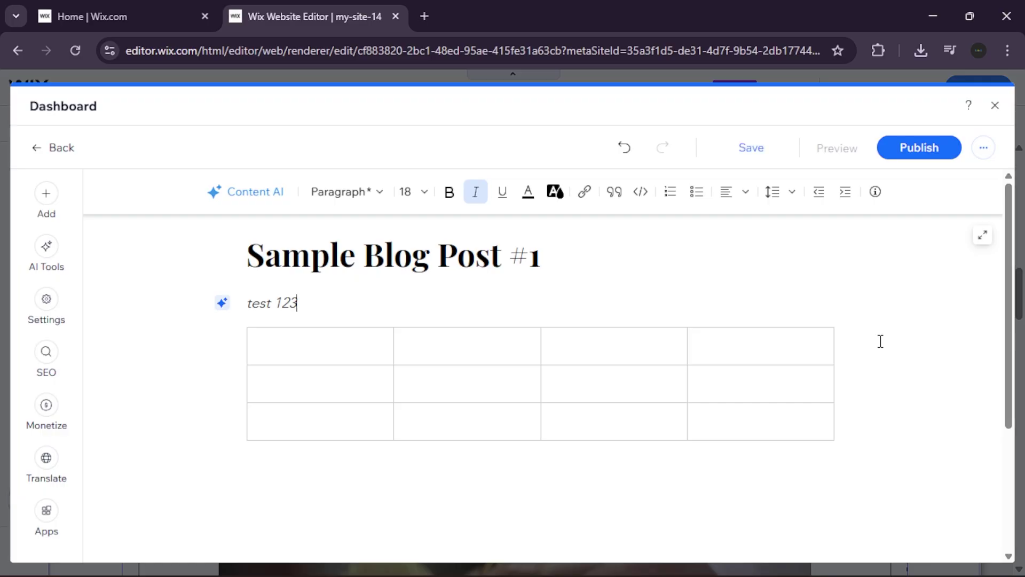
mouse_move(762, 146)
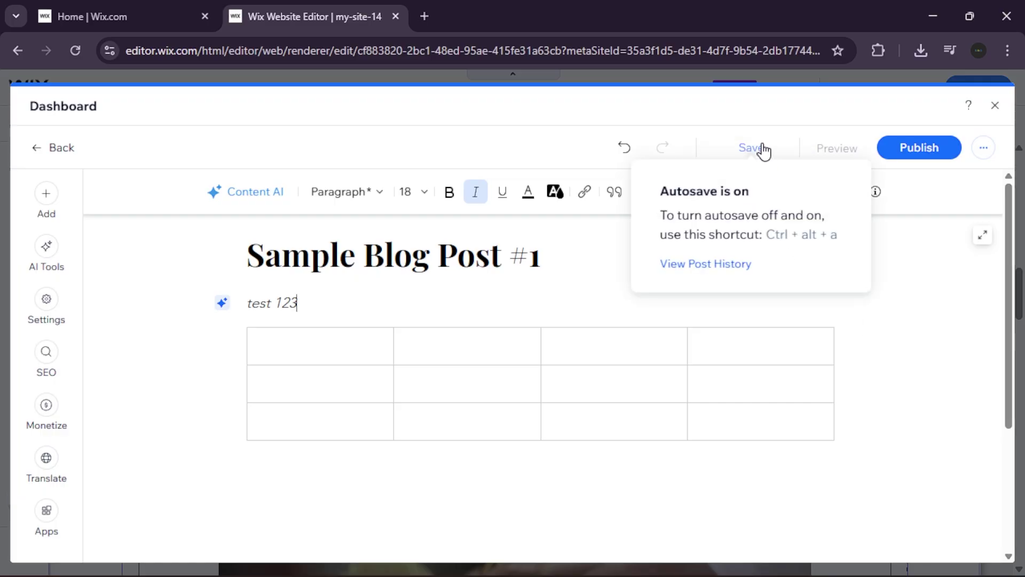
click(753, 154)
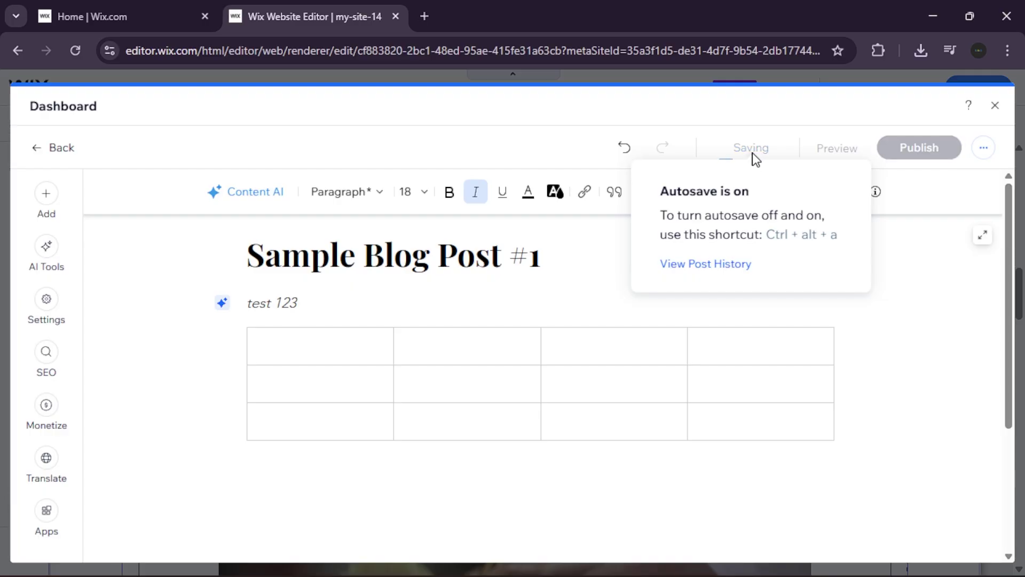